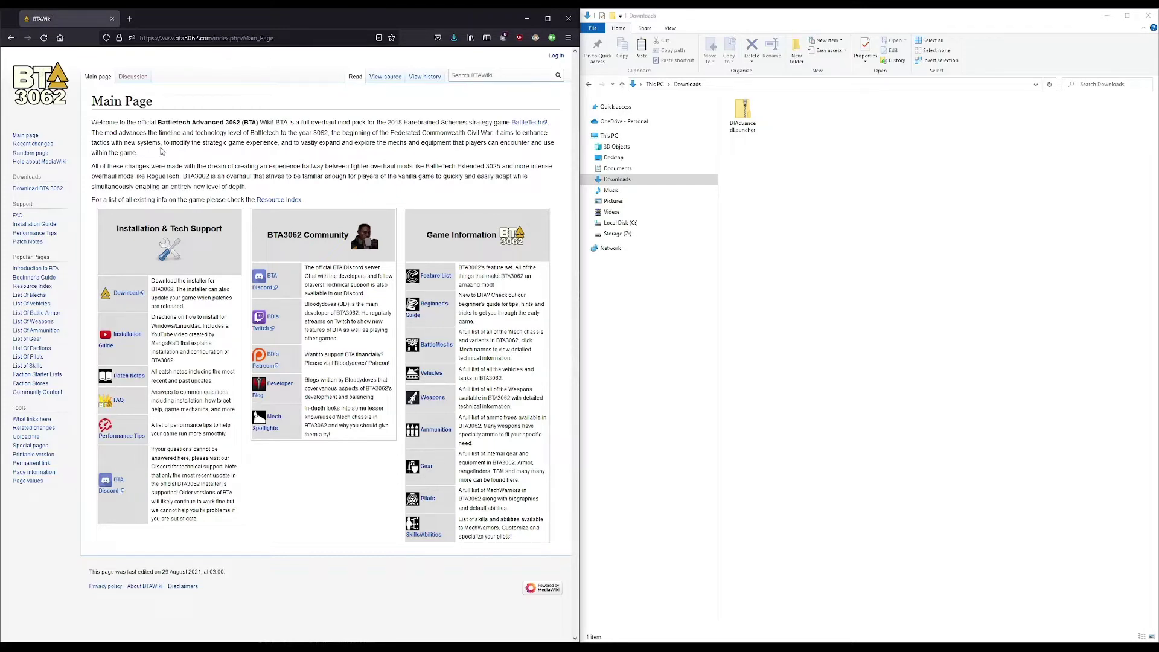
Open the wiki's Installation Guide and download the BTA 3062 installer, saving BTAdvancedLauncher.zip to disk
{"action": "left_click", "coordinate": [35, 224]}
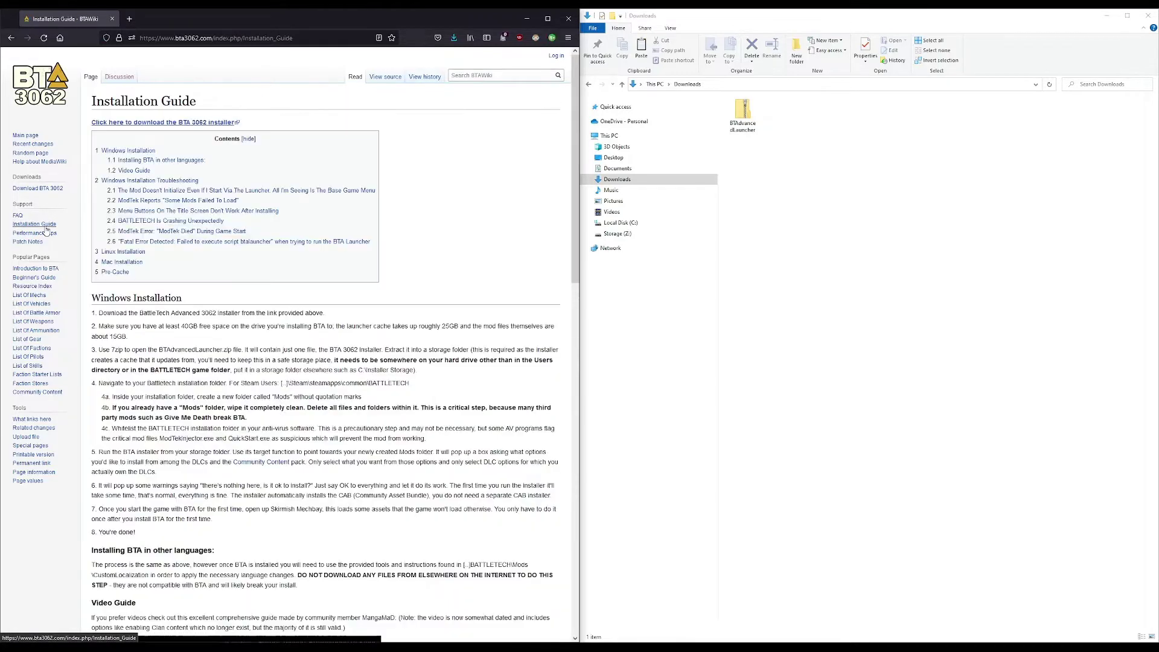
{"action": "left_click", "coordinate": [209, 127]}
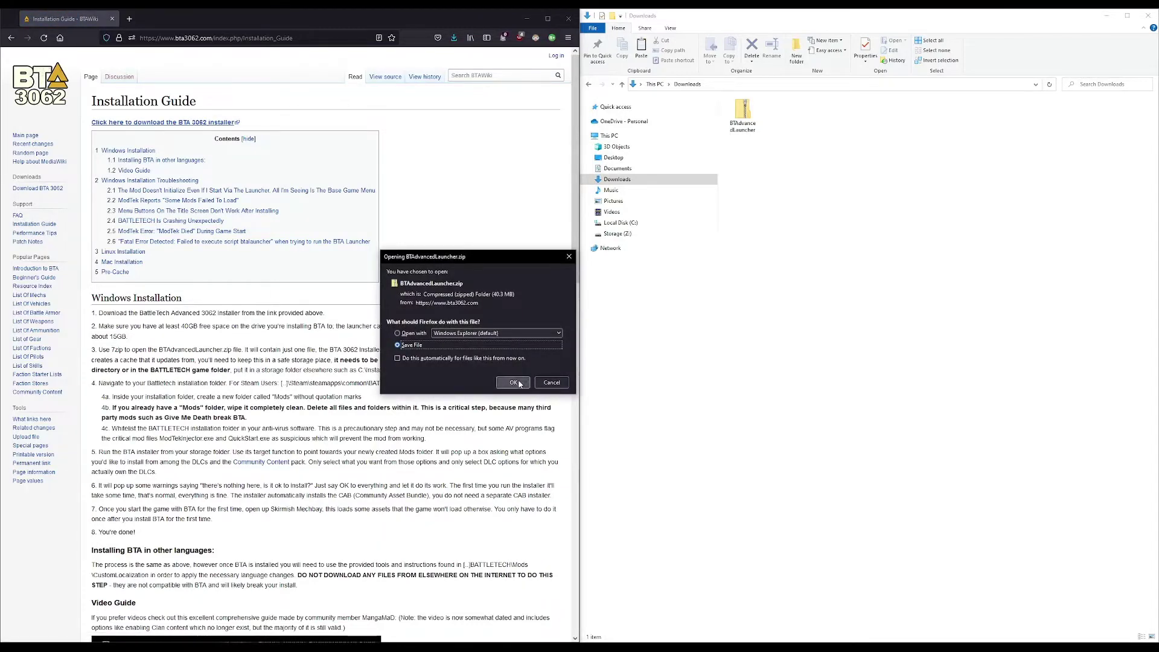
{"action": "left_click", "coordinate": [514, 383]}
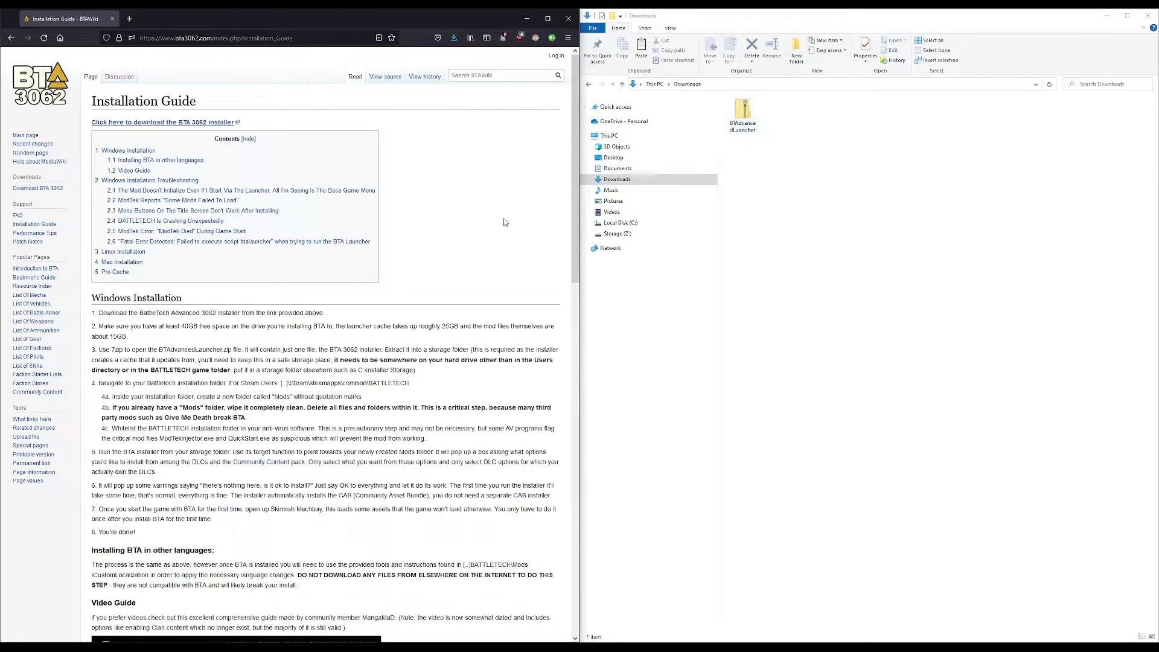
Open the downloaded BTAdvancedLauncher archive in Downloads and copy the launcher application inside it
{"action": "scroll", "coordinate": [154, 219], "scroll_direction": "down", "scroll_amount": 3}
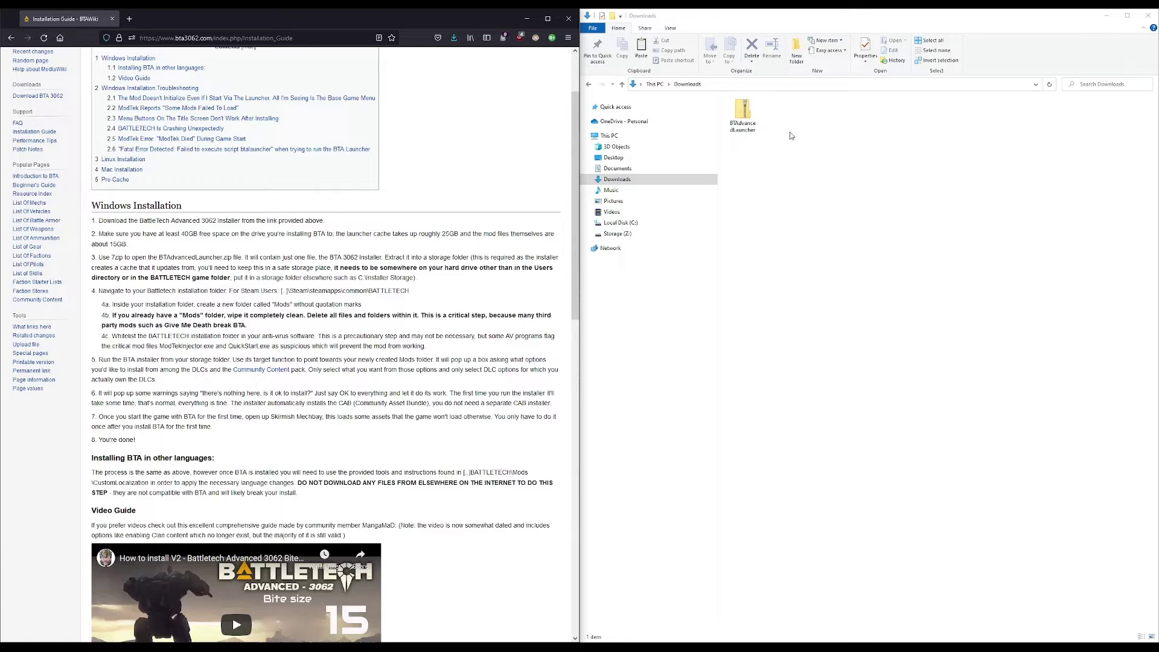
{"action": "double_click", "coordinate": [747, 118]}
{"action": "left_click", "coordinate": [747, 115]}
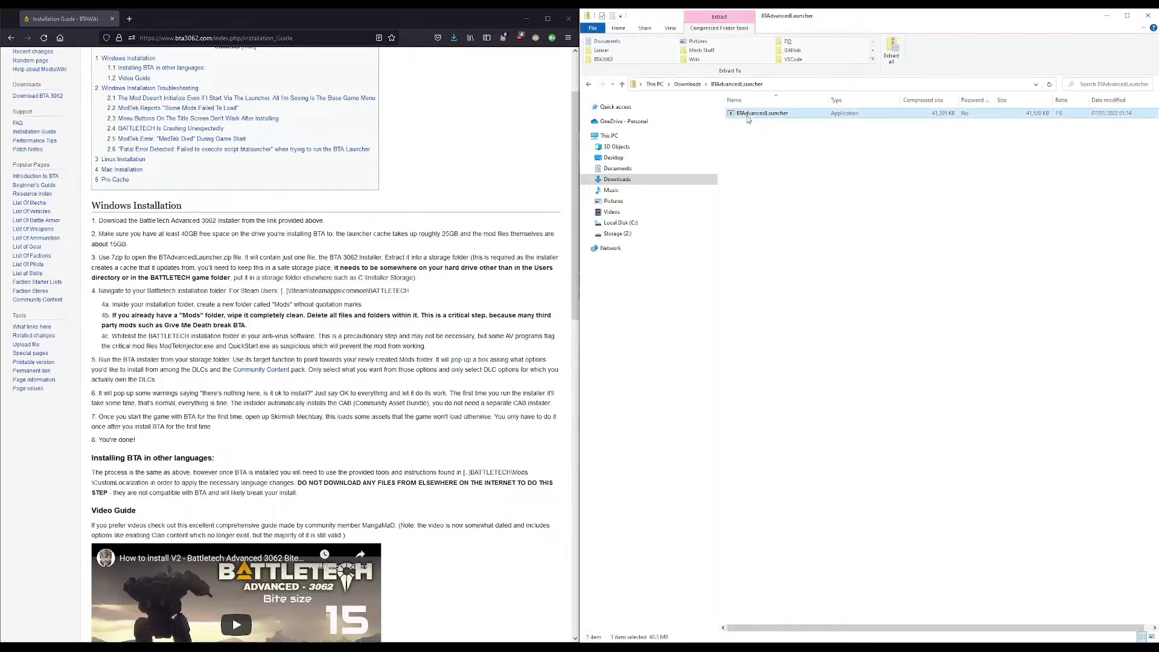
{"action": "left_click", "coordinate": [784, 229]}
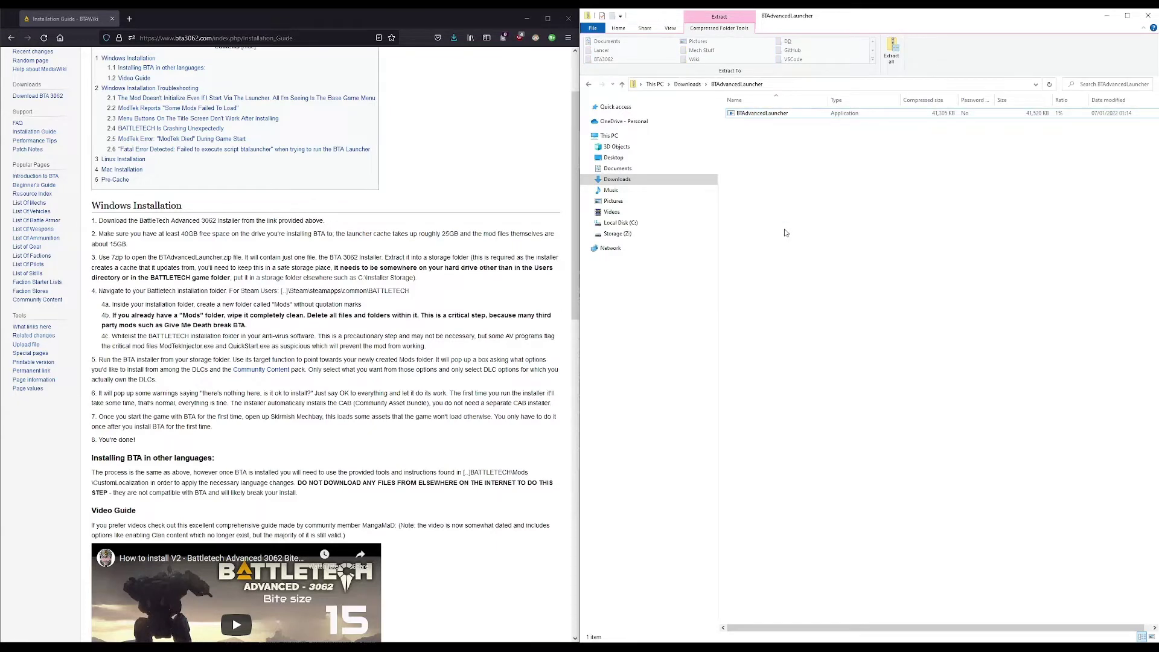
Create a folder named BTA3062 on the Storage (Z:) drive and open it
{"action": "left_click", "coordinate": [640, 236]}
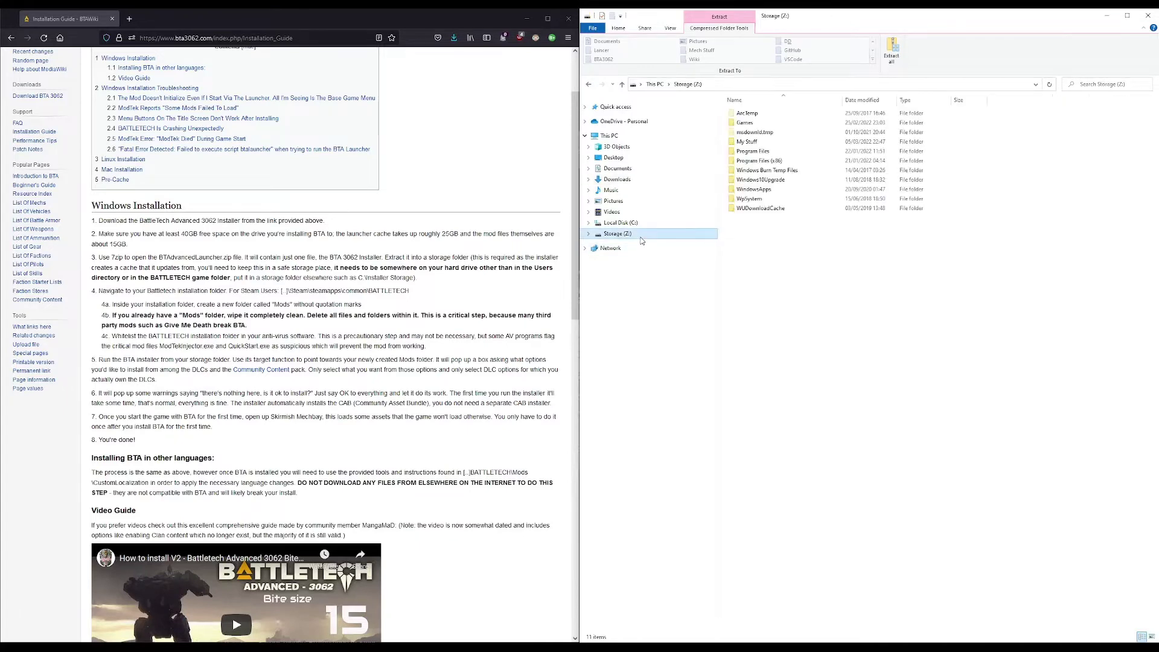
{"action": "right_click", "coordinate": [751, 234]}
{"action": "mouse_move", "coordinate": [785, 348]}
{"action": "left_click", "coordinate": [881, 360]}
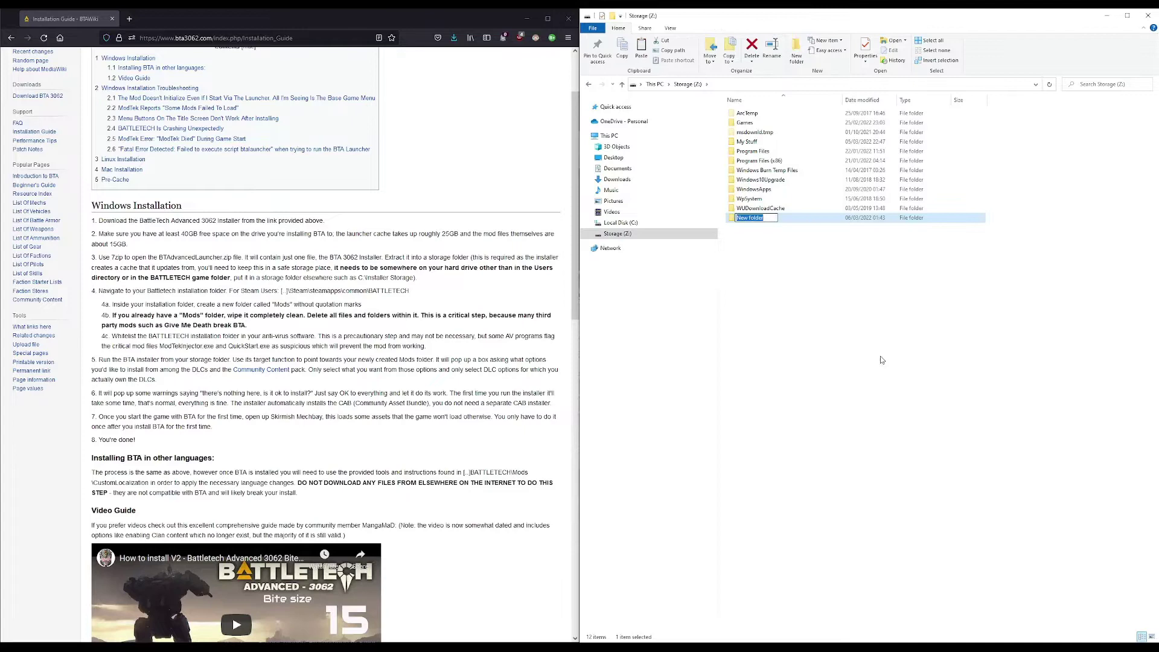
{"action": "type", "text": "BVT"}
{"action": "key", "text": "BackSpace"}
{"action": "type", "text": "TA3062"}
{"action": "key", "text": "Return"}
{"action": "key", "text": "Return"}
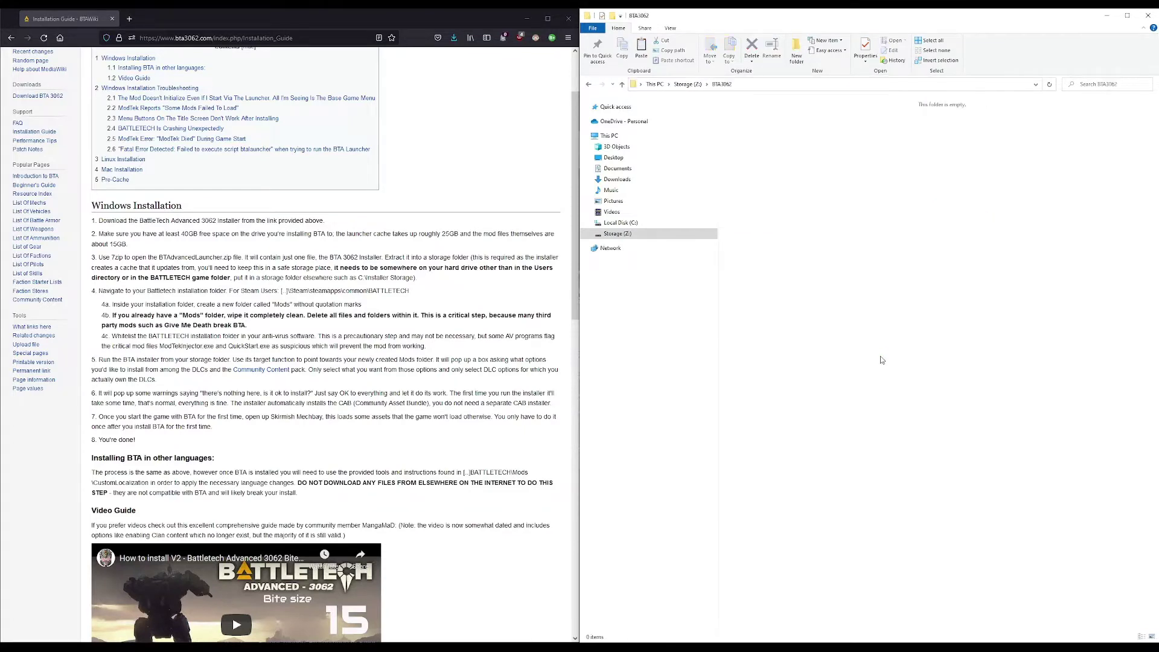
Paste the launcher into the BTA3062 folder, run it despite the Windows protection warning, and move its window clear of the installation guide
{"action": "key", "text": "ctrl+v"}
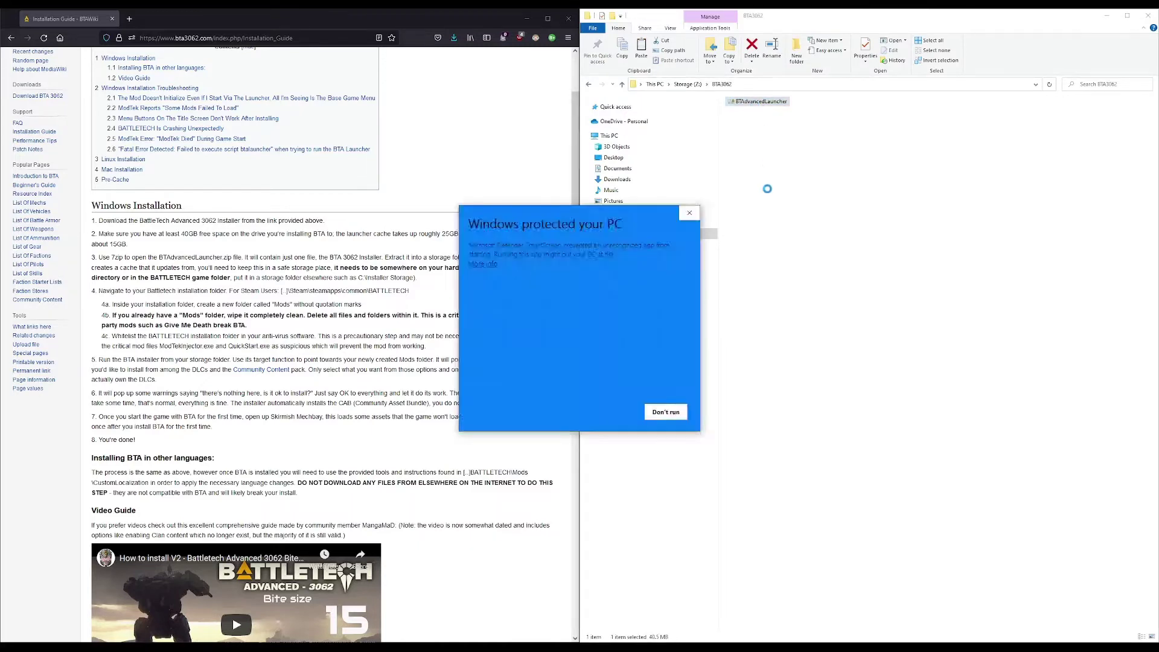
{"action": "left_click", "coordinate": [483, 264]}
{"action": "left_click", "coordinate": [606, 413]}
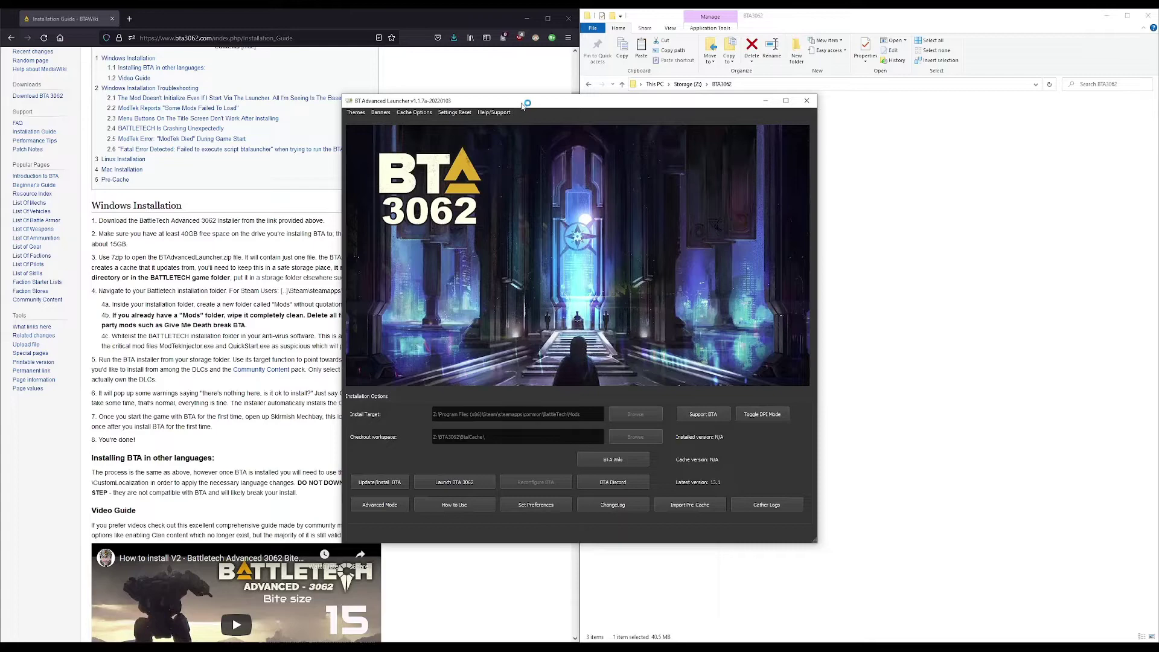
{"action": "left_click_drag", "start_coordinate": [522, 107], "coordinate": [820, 155]}
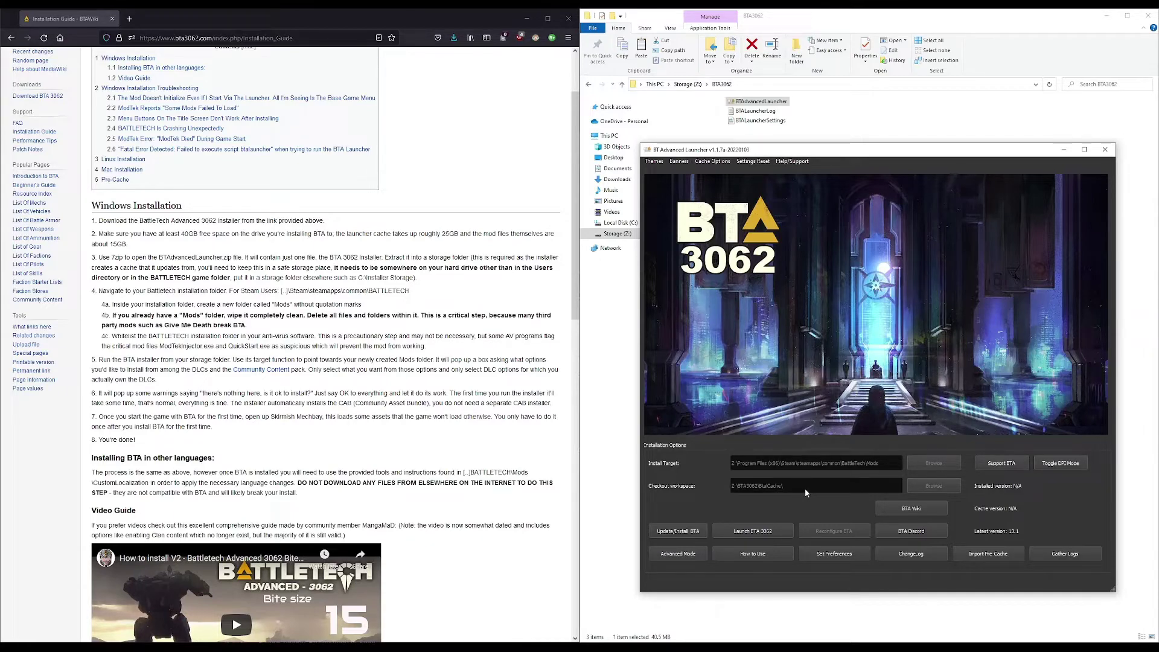
{"action": "left_click", "coordinate": [675, 556]}
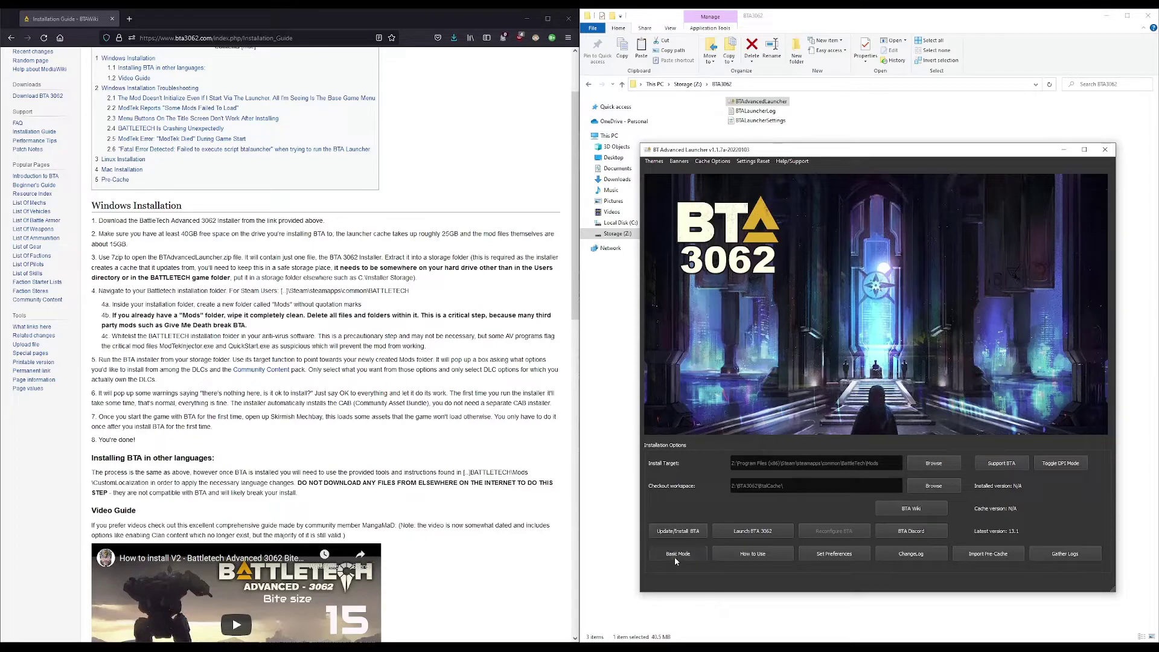
{"action": "left_click", "coordinate": [940, 489]}
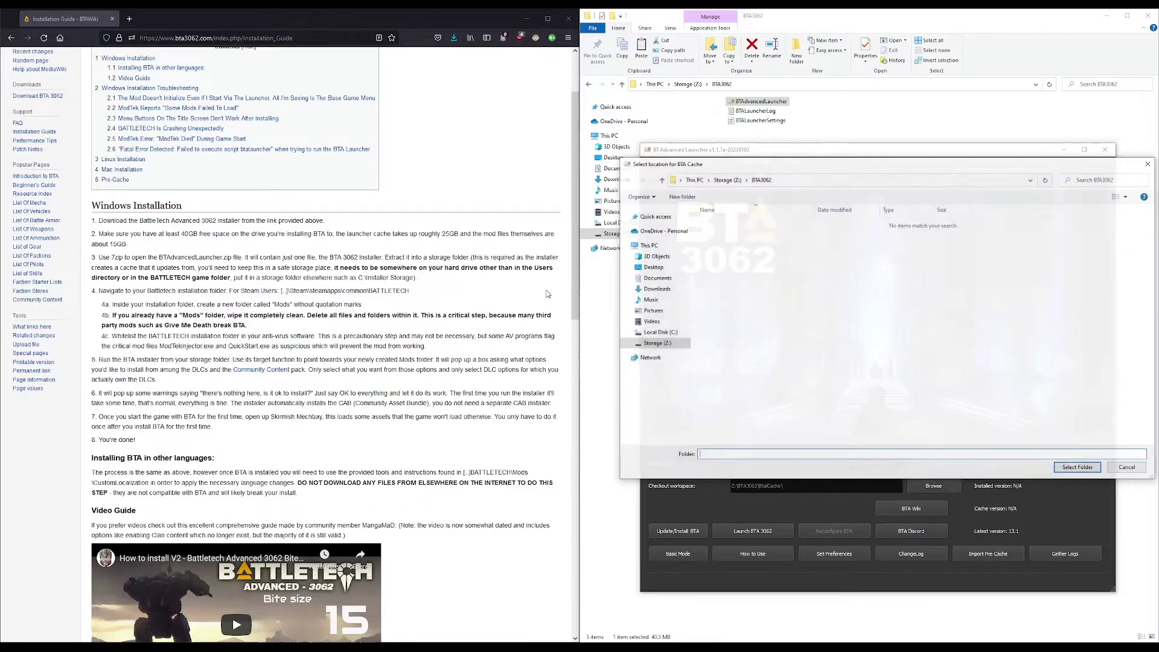
{"action": "left_click", "coordinate": [1127, 468]}
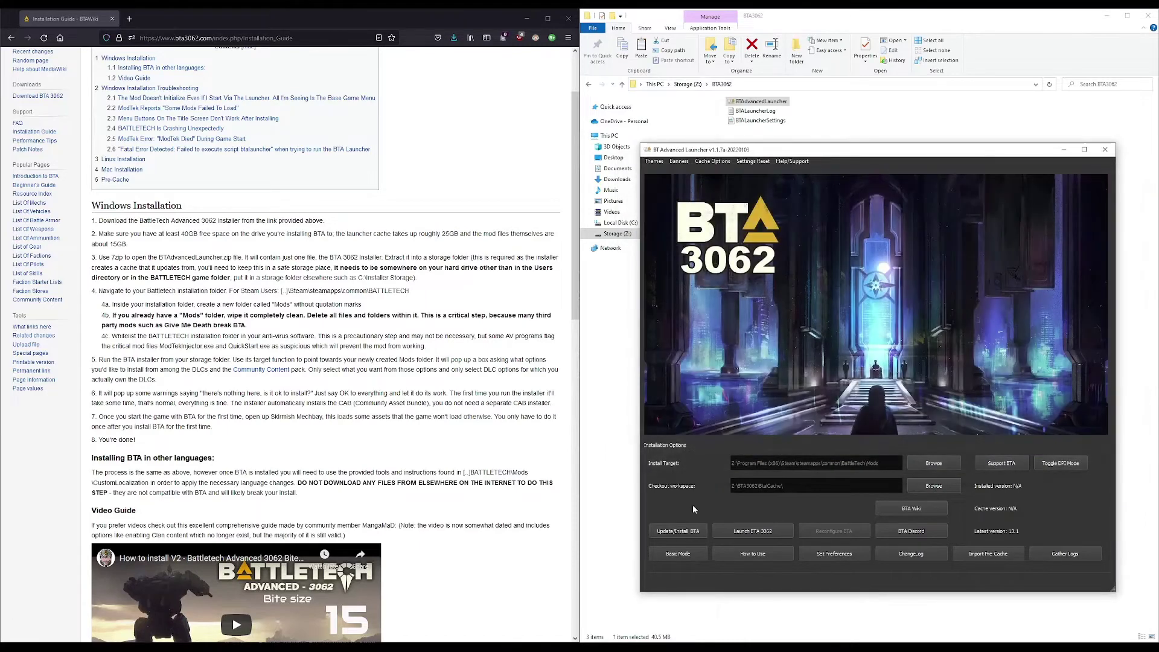
{"action": "left_click", "coordinate": [683, 553]}
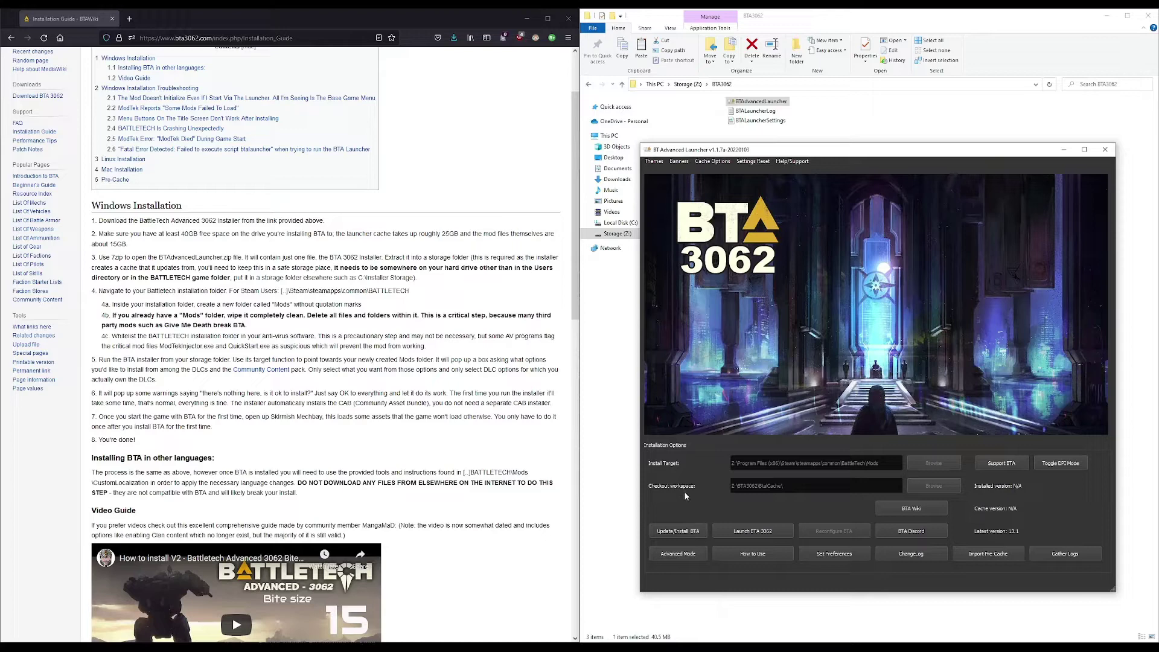
Start the BTA installation, accepting the fresh cache download and the clean install
{"action": "left_click", "coordinate": [676, 534]}
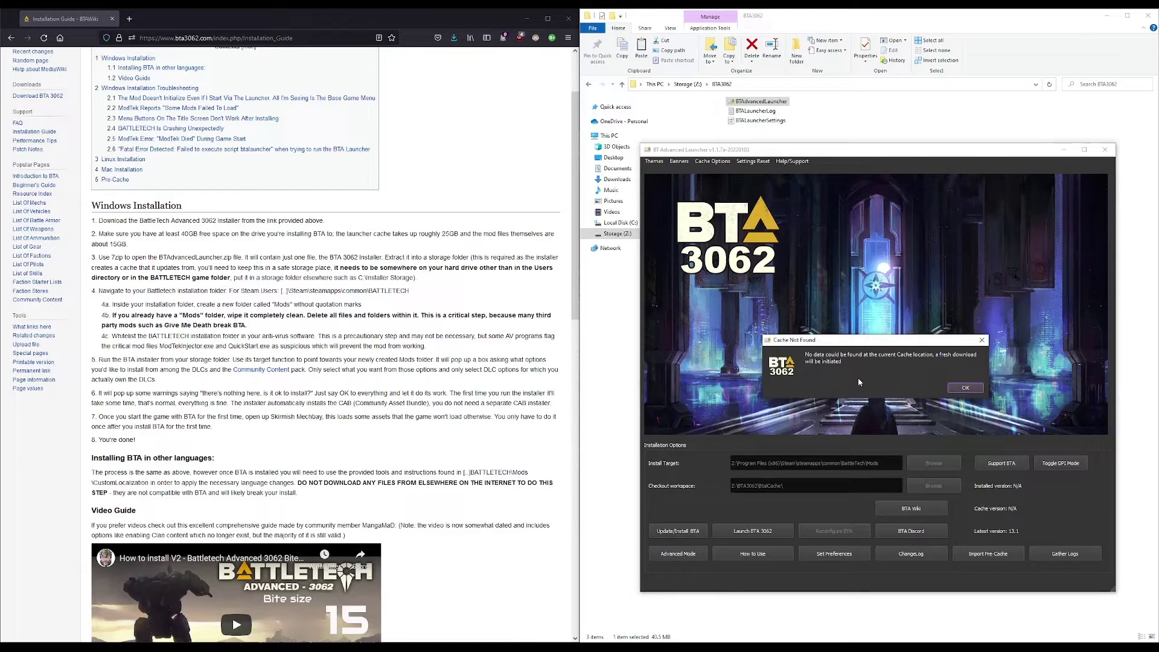
{"action": "left_click", "coordinate": [973, 387]}
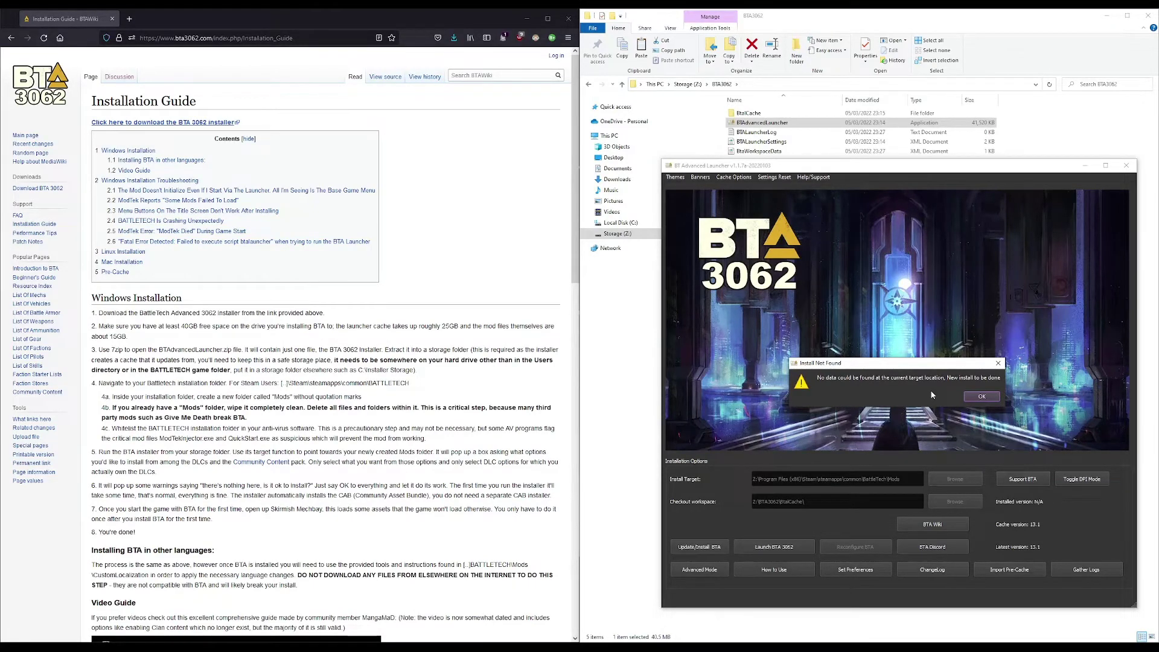
{"action": "left_click", "coordinate": [970, 398]}
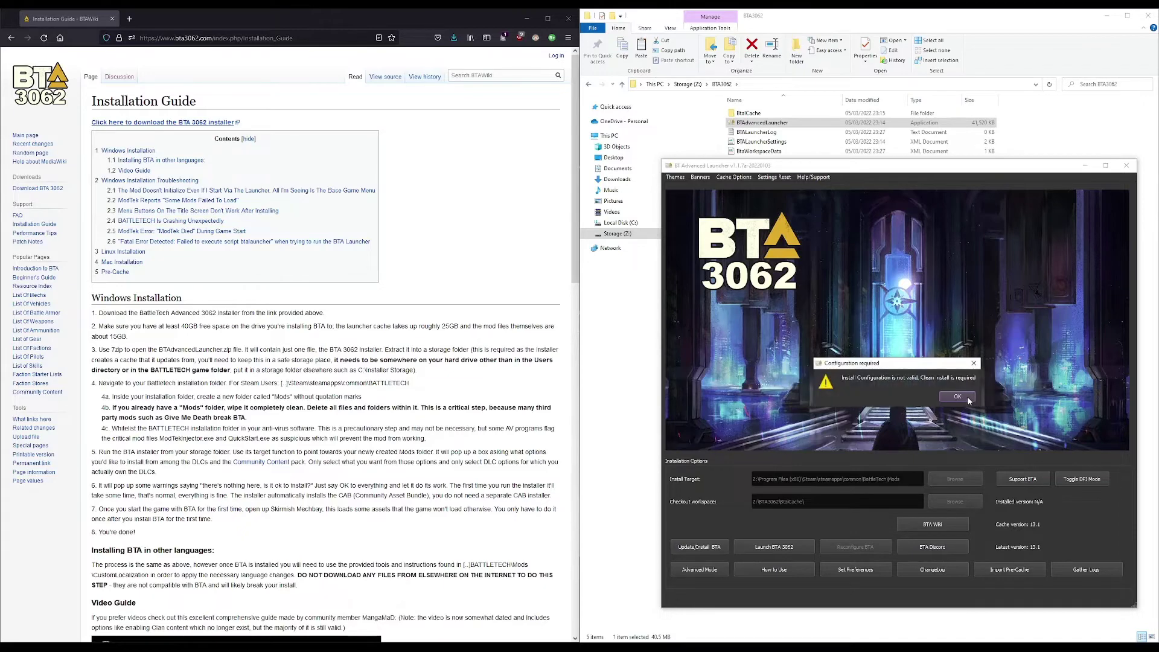
{"action": "left_click", "coordinate": [968, 399]}
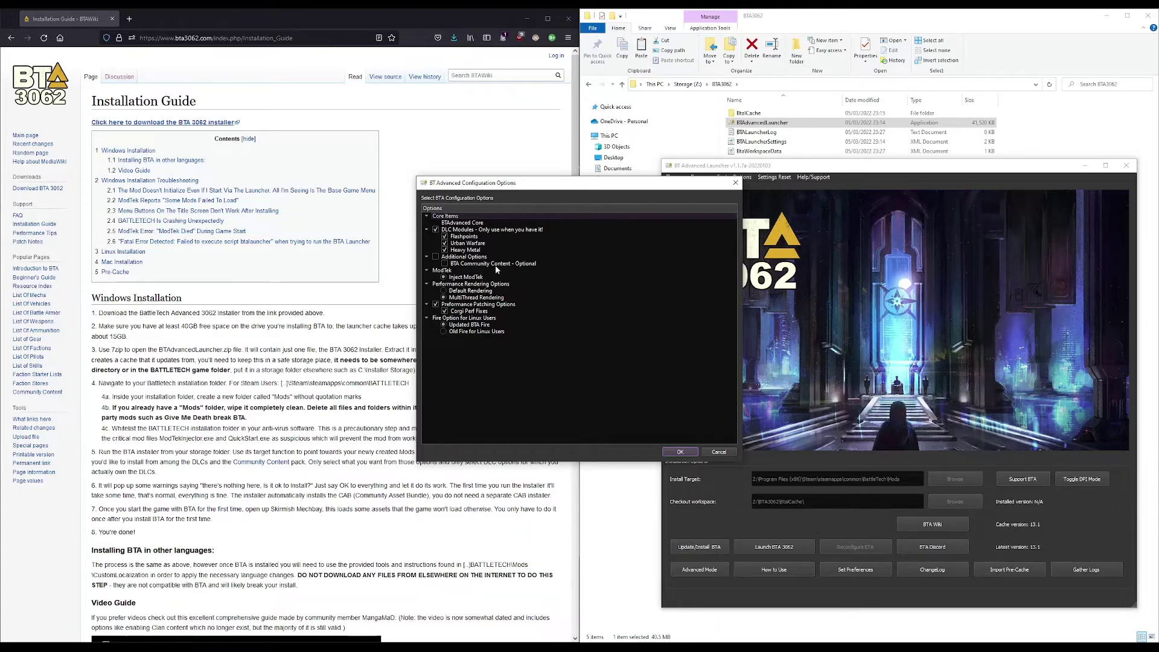
Examine the description of the optional BTA Community Content and its wiki page, closing the page when done
{"action": "mouse_move", "coordinate": [492, 267]}
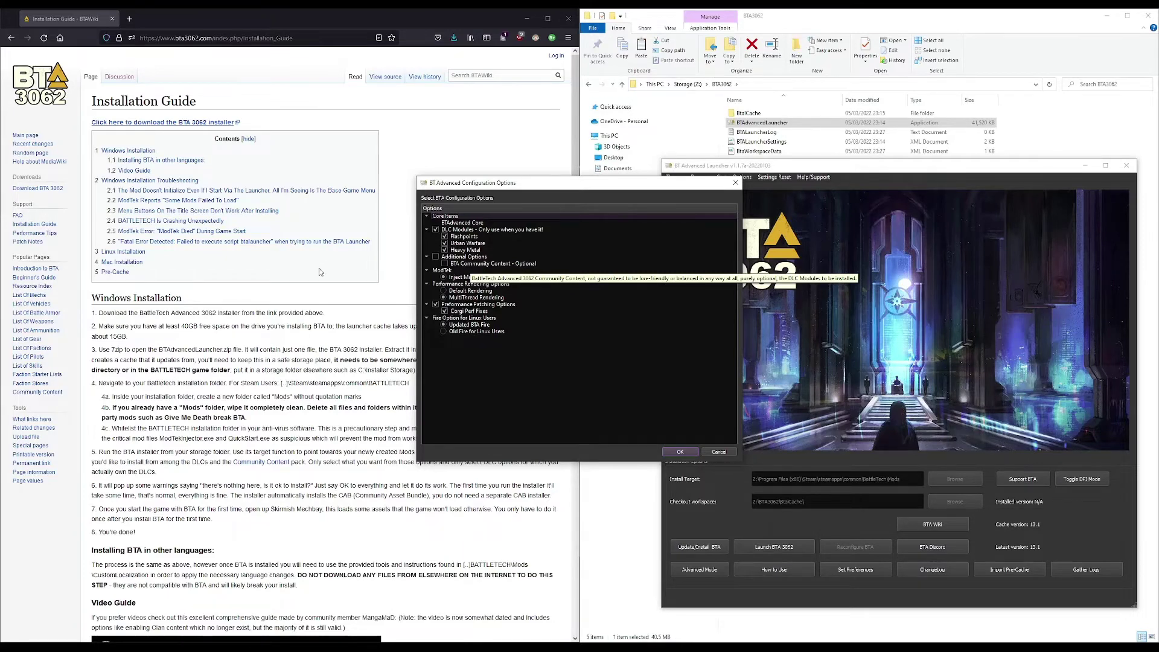
{"action": "left_click", "coordinate": [220, 307]}
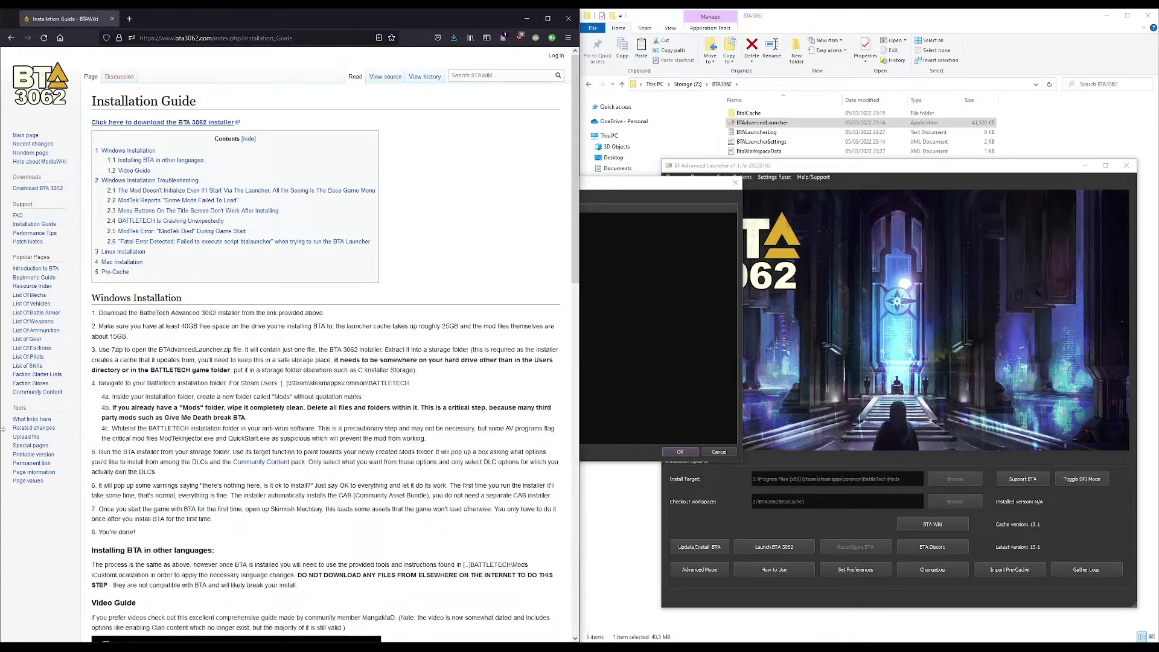
{"action": "middle_click", "coordinate": [44, 392]}
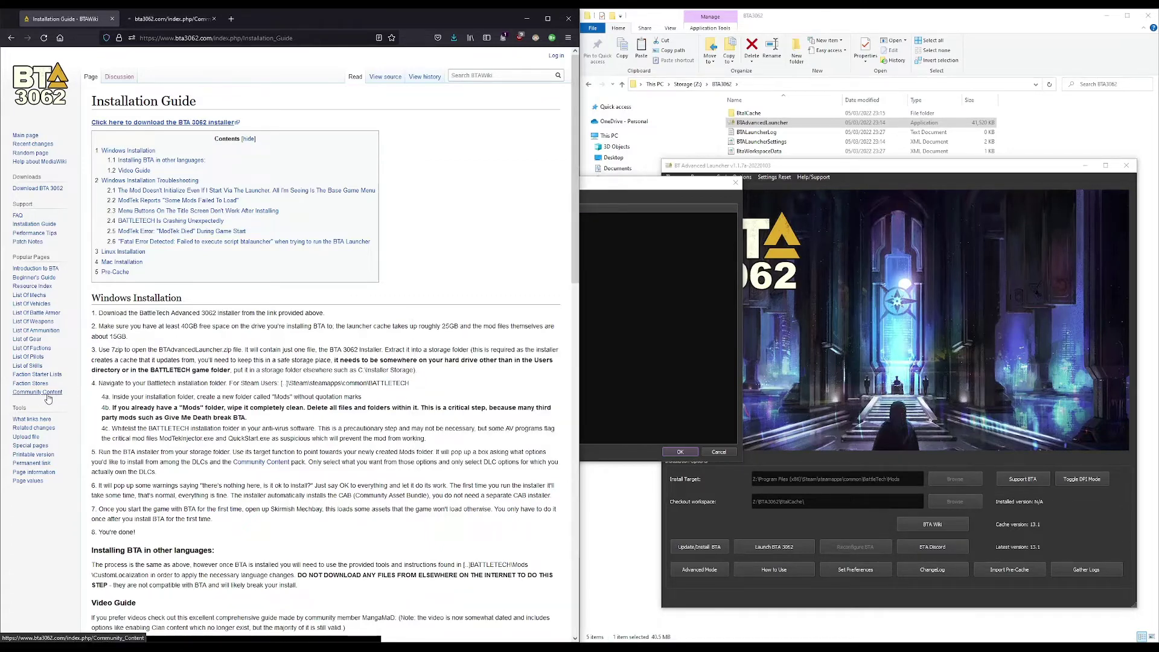
{"action": "left_click", "coordinate": [159, 18]}
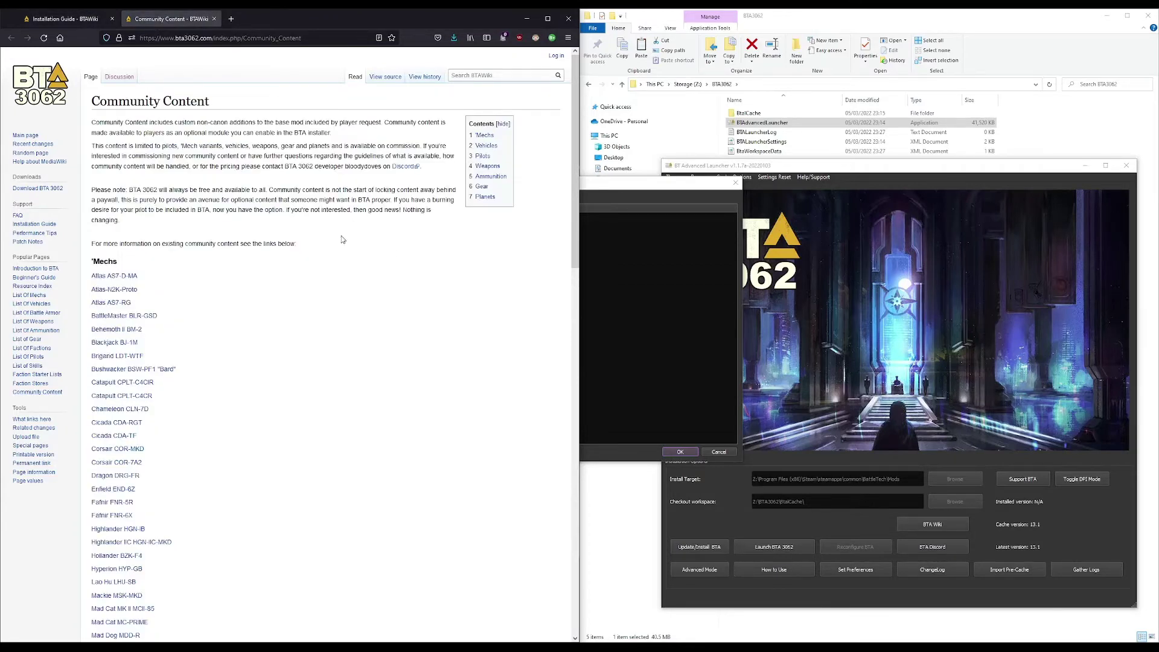
{"action": "scroll", "coordinate": [342, 240], "scroll_direction": "down", "scroll_amount": 5}
{"action": "scroll", "coordinate": [343, 241], "scroll_direction": "up", "scroll_amount": 5}
{"action": "left_click", "coordinate": [214, 18]}
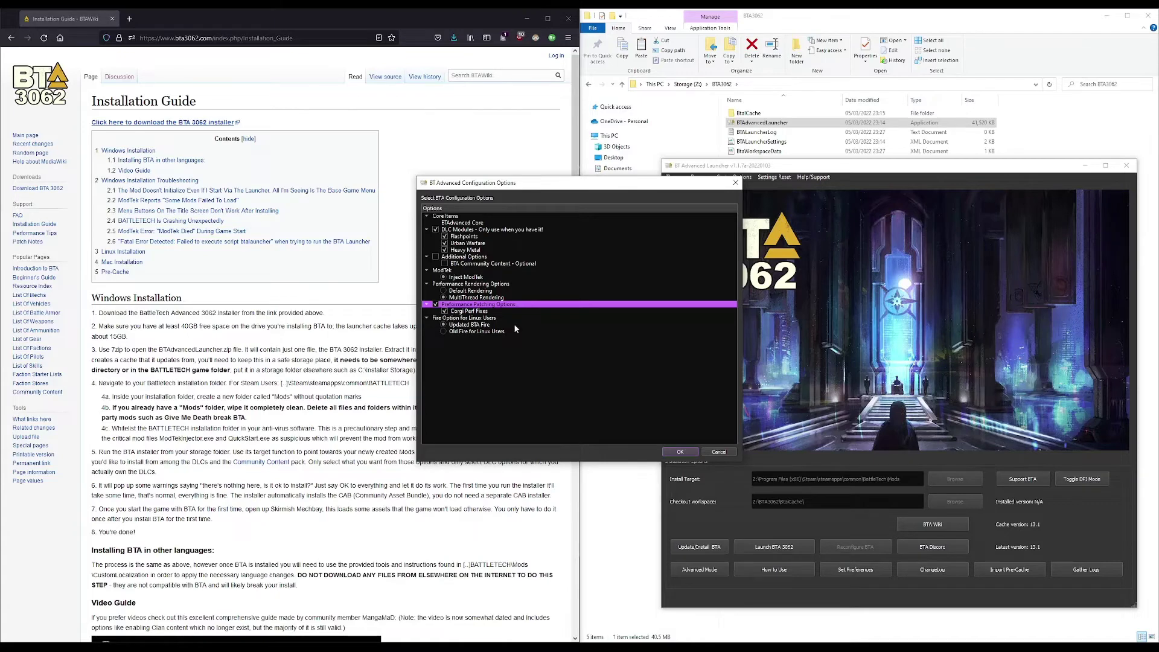
Accept the BTA configuration with Flashpoints, Urban Warfare, Heavy Metal and Corgi Perf Fixes enabled, and allow the mod install directory to be wiped
{"action": "left_click", "coordinate": [669, 455]}
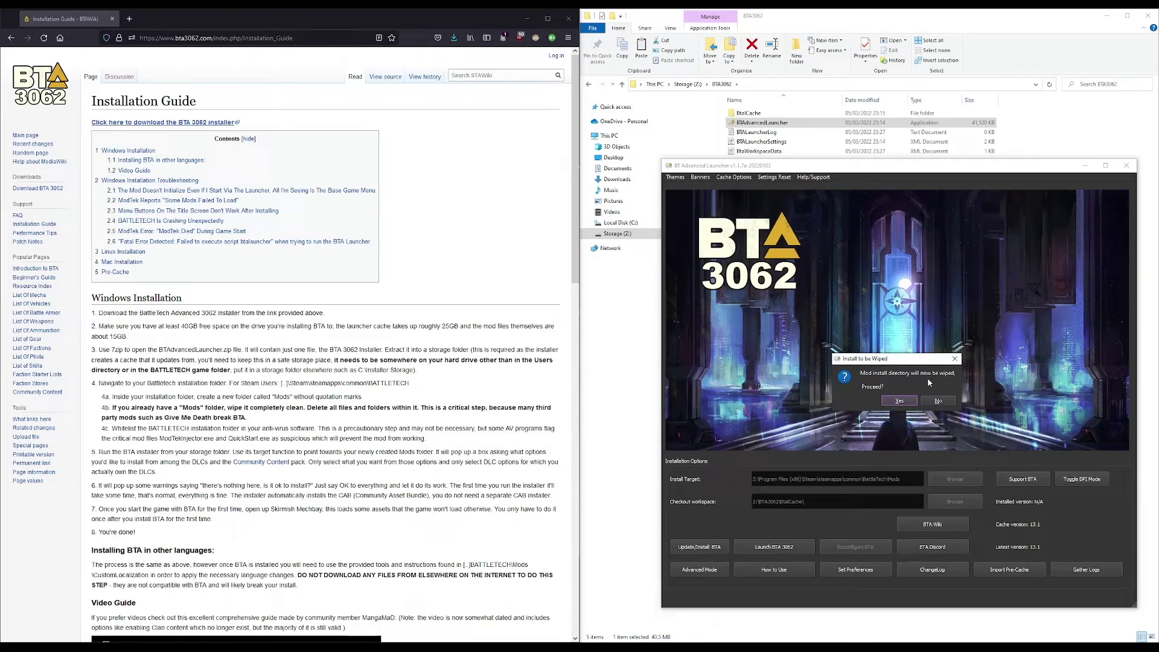
{"action": "left_click", "coordinate": [901, 401]}
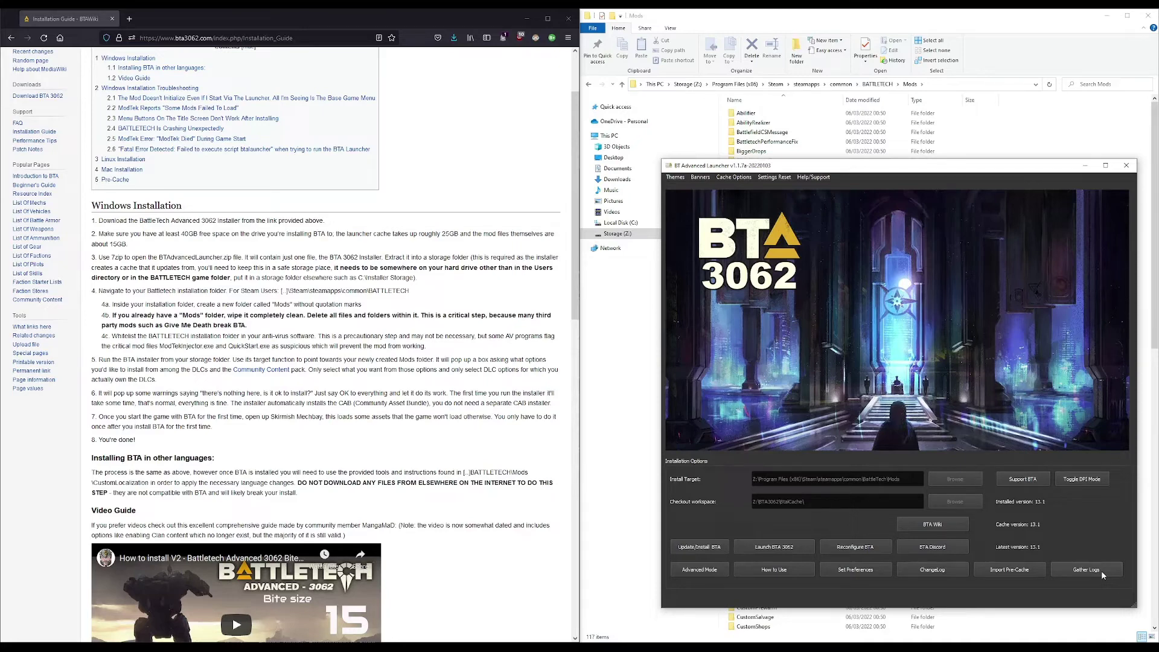
Gather the BTA logs and save them as a zip archive in the BTA3062 folder on Storage (Z:)
{"action": "left_click", "coordinate": [1101, 570]}
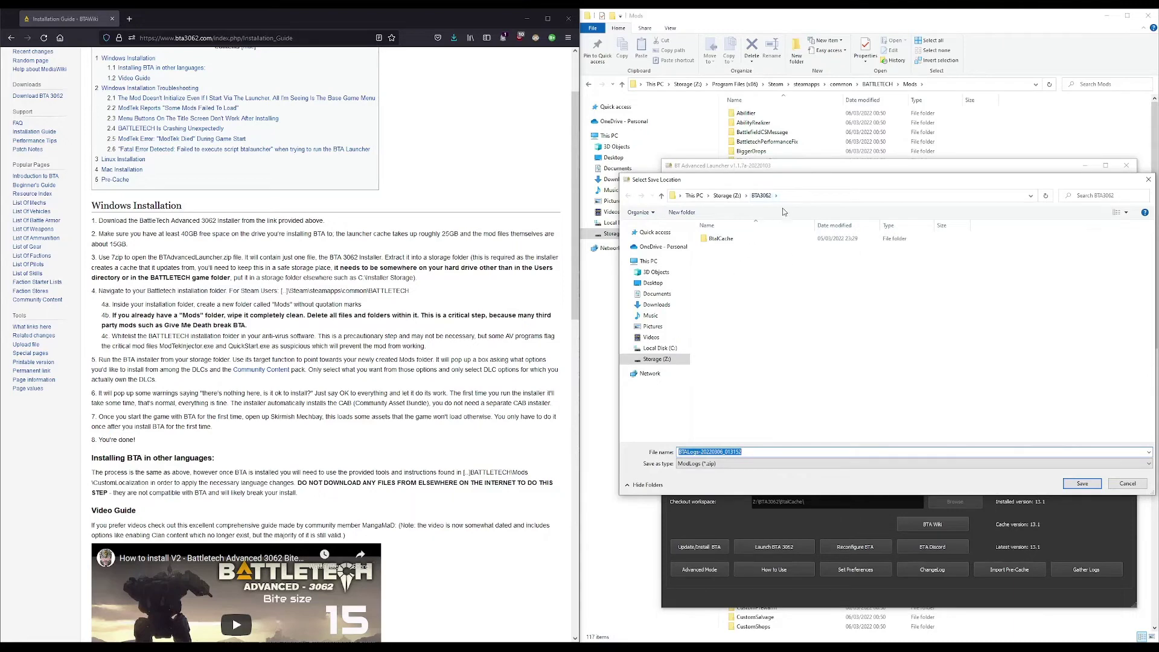
{"action": "left_click", "coordinate": [772, 308]}
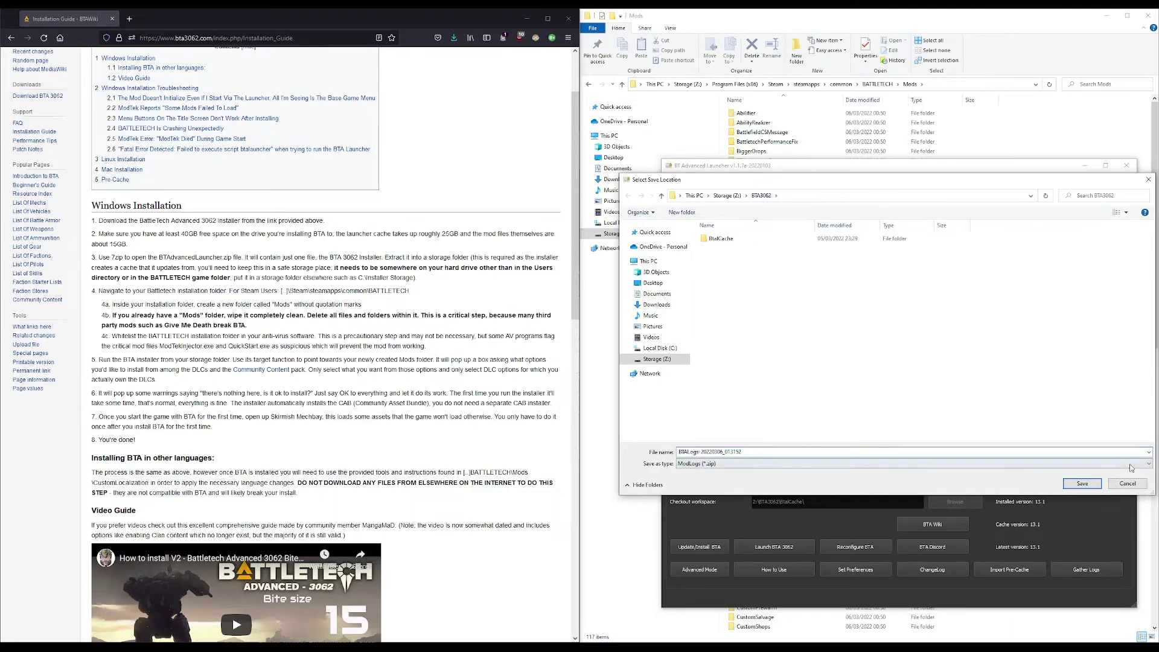
{"action": "left_click", "coordinate": [1097, 483]}
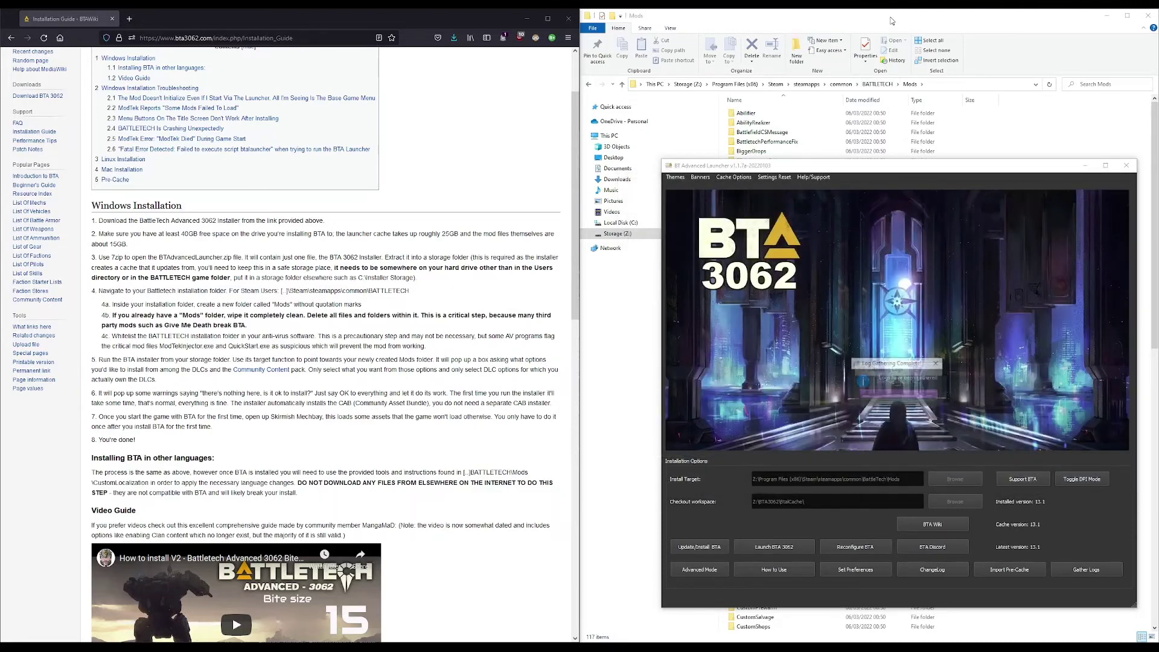
{"action": "left_click", "coordinate": [909, 78]}
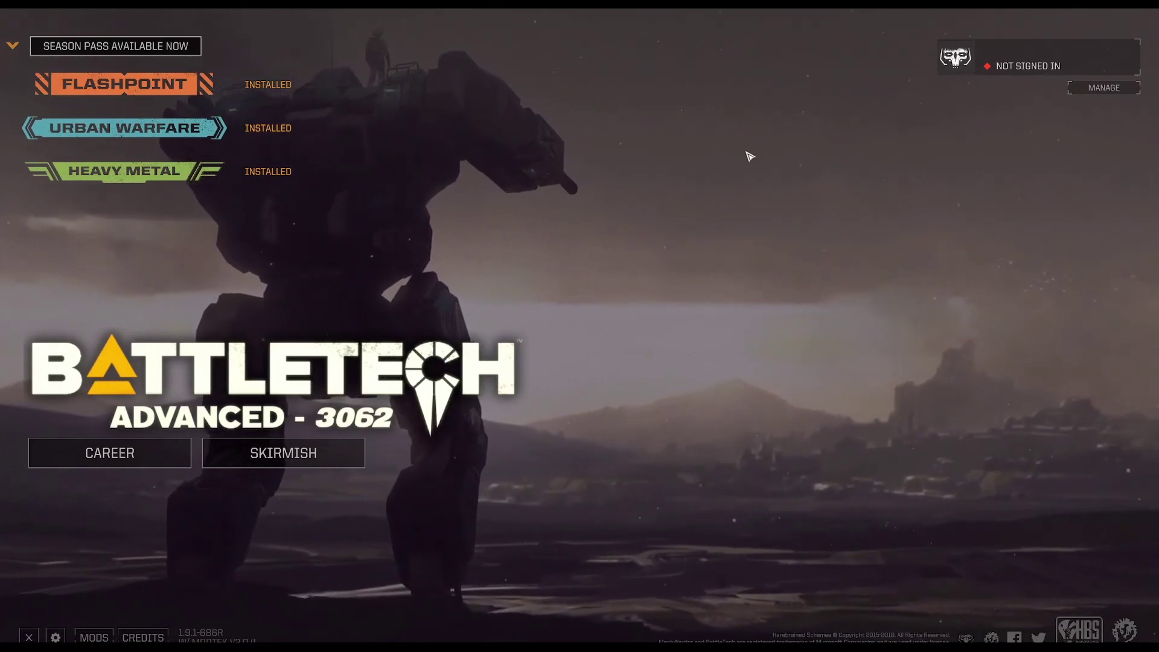
Switch to the BATTLETECH game and show its Skirmish mode options
{"action": "left_click", "coordinate": [308, 456]}
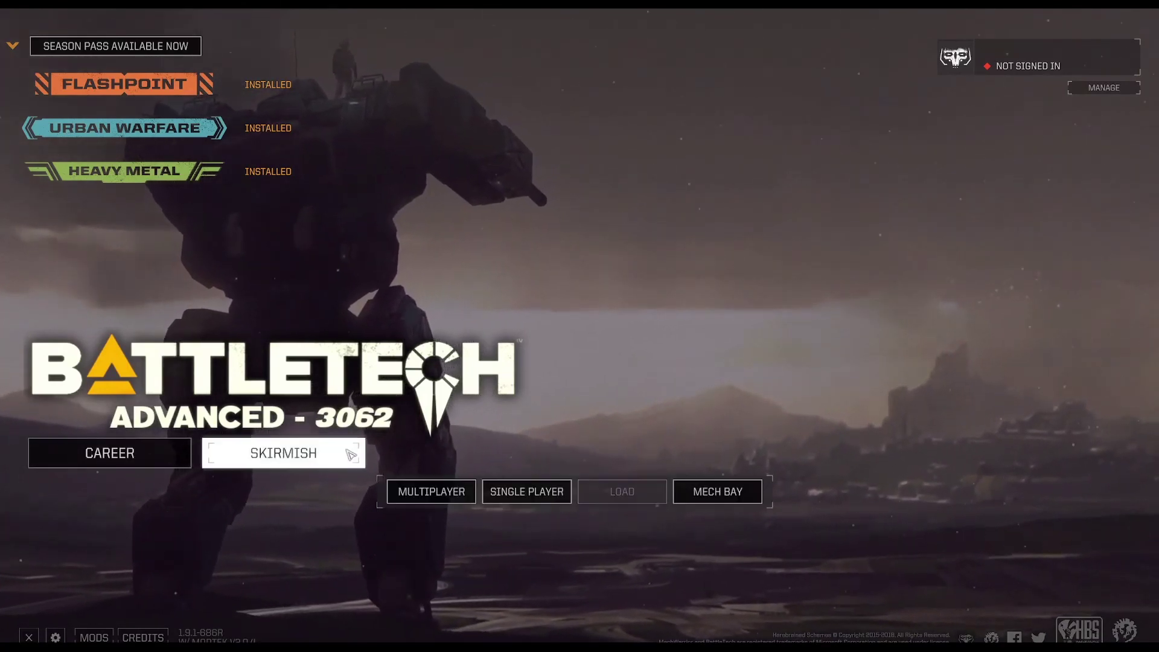